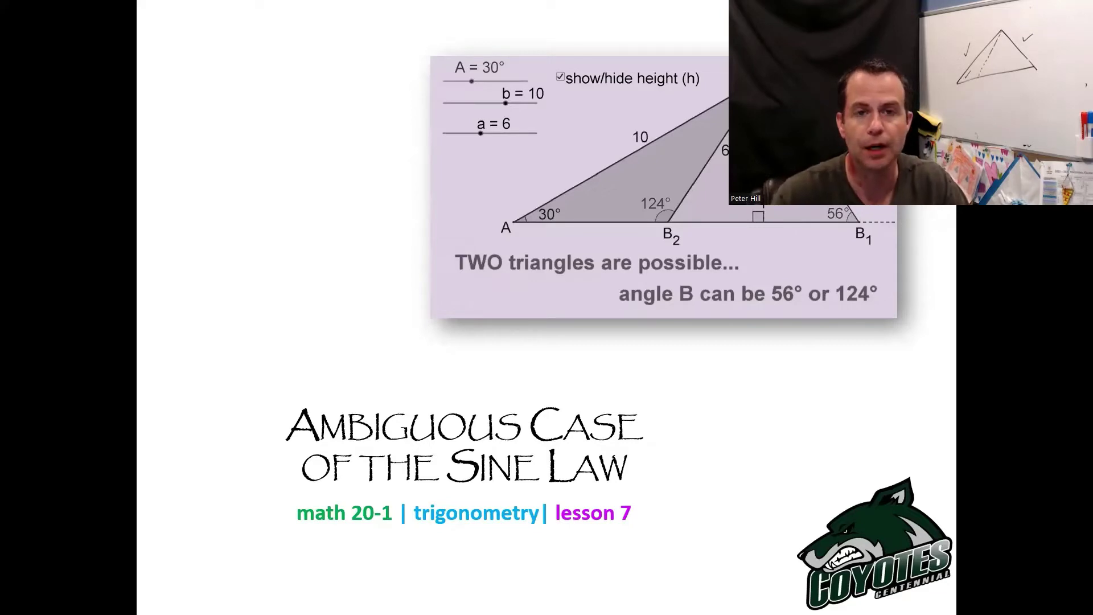
Step: Leave the Ambiguous Case slideshow and switch to the GeoGebra triangle sketch
key(alt+Tab)
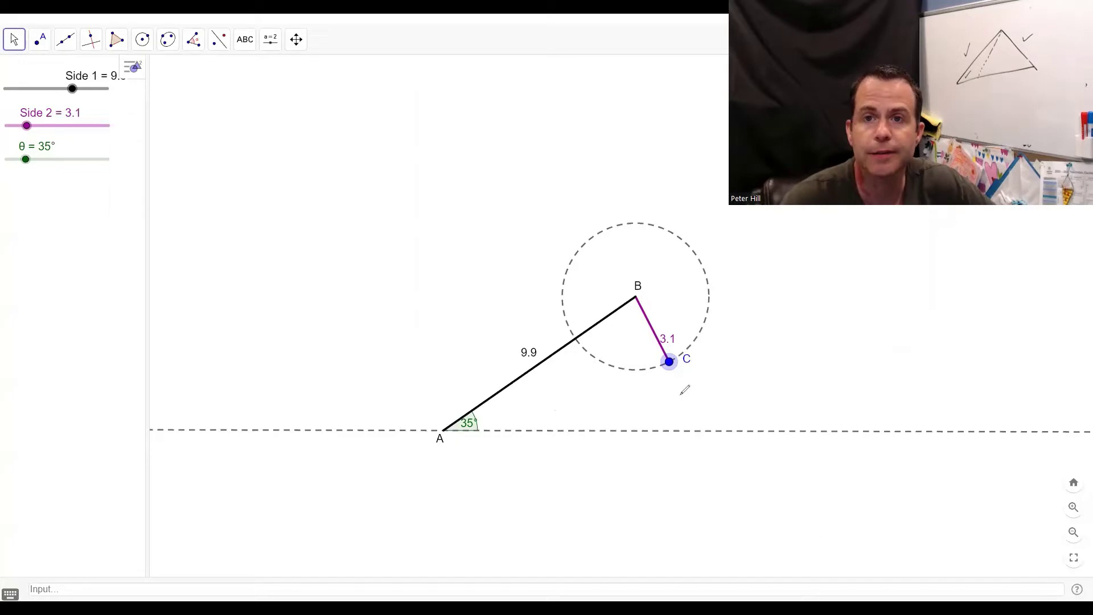
Step: Draw a vertical height line from B straight down to the dashed baseline
drag(633, 299, 633, 430)
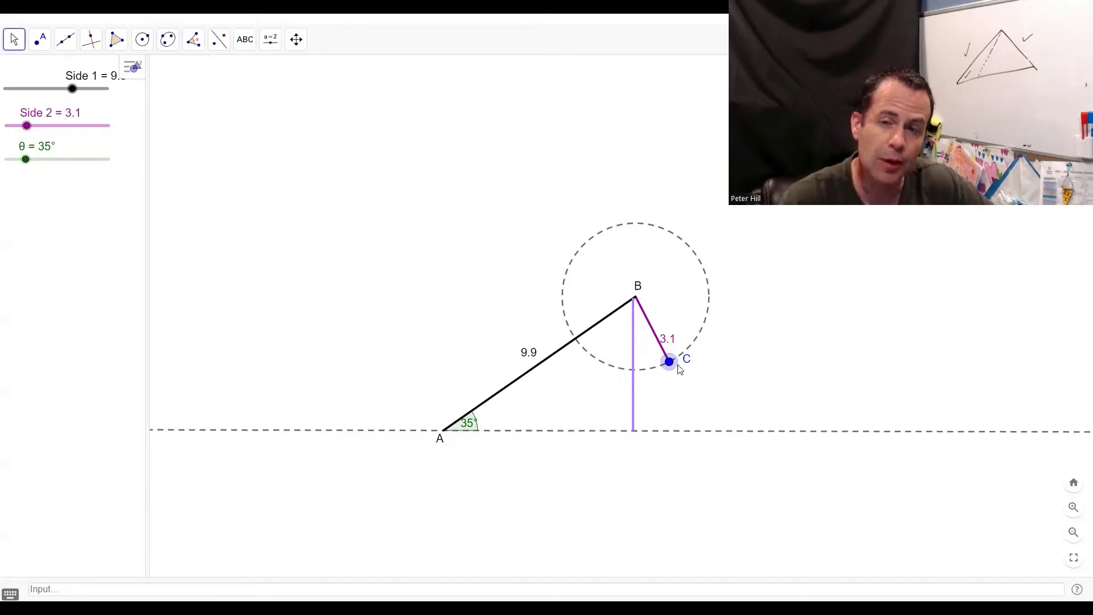
Step: Place C directly below B and lengthen side 2 to 5.6 so C meets the baseline
mouse_move(669, 365)
mouse_down()
mouse_move(705, 351)
mouse_move(585, 386)
mouse_move(632, 398)
mouse_move(722, 349)
mouse_move(590, 393)
mouse_move(629, 393)
mouse_move(712, 318)
mouse_move(698, 345)
mouse_move(580, 394)
mouse_move(734, 368)
mouse_move(715, 381)
mouse_move(597, 388)
mouse_move(715, 386)
mouse_move(698, 388)
mouse_move(679, 354)
mouse_up()
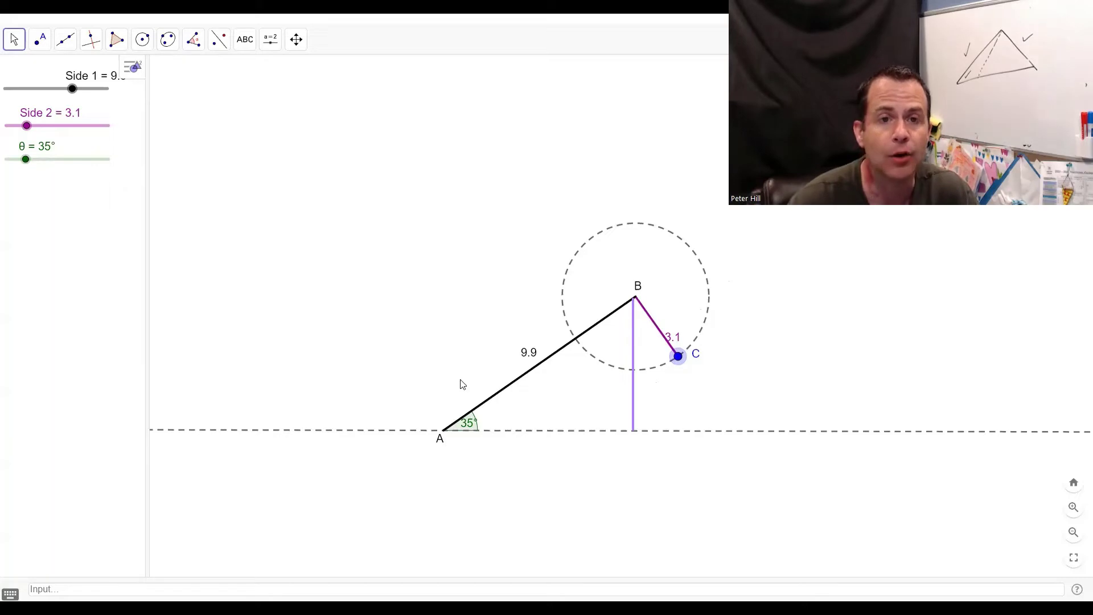
drag(678, 357, 638, 376)
drag(26, 125, 44, 133)
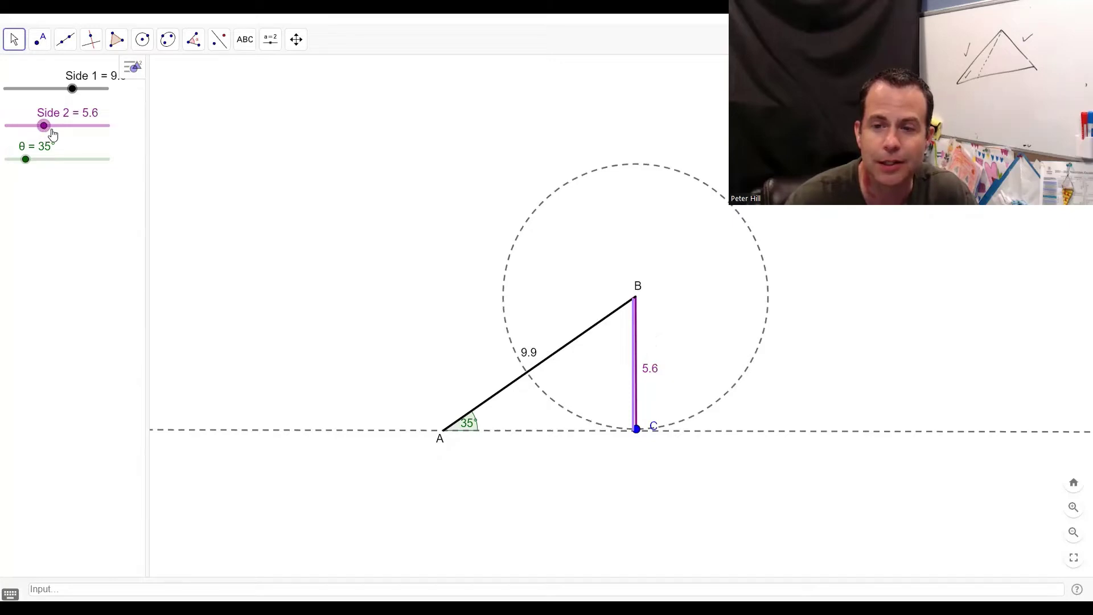
Step: Lengthen side 2 to 7.3 so its circle crosses the baseline twice
drag(636, 430, 635, 436)
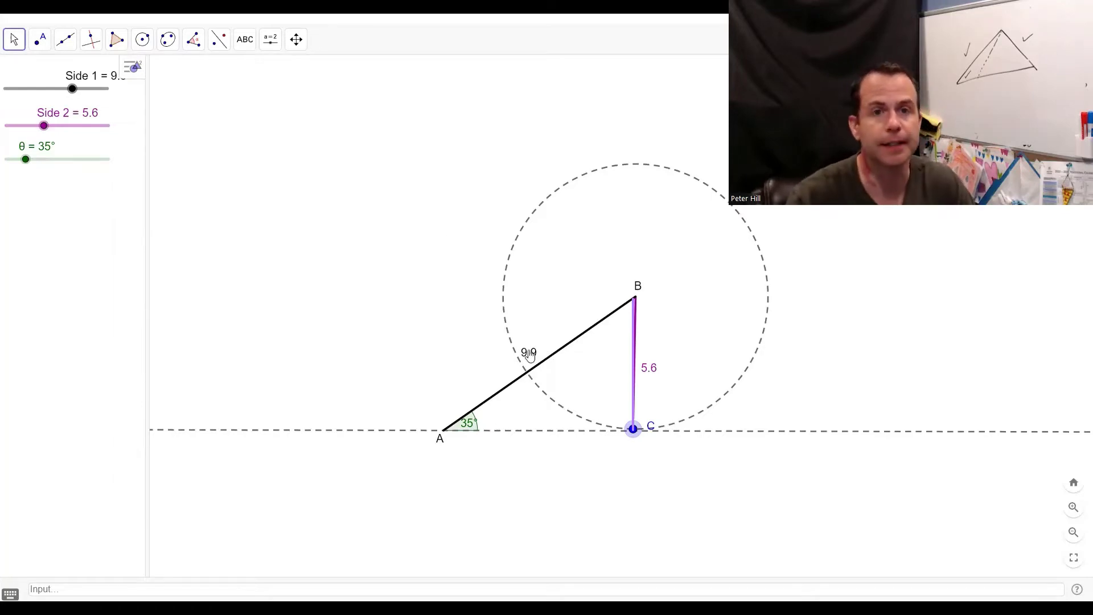
drag(46, 130, 56, 131)
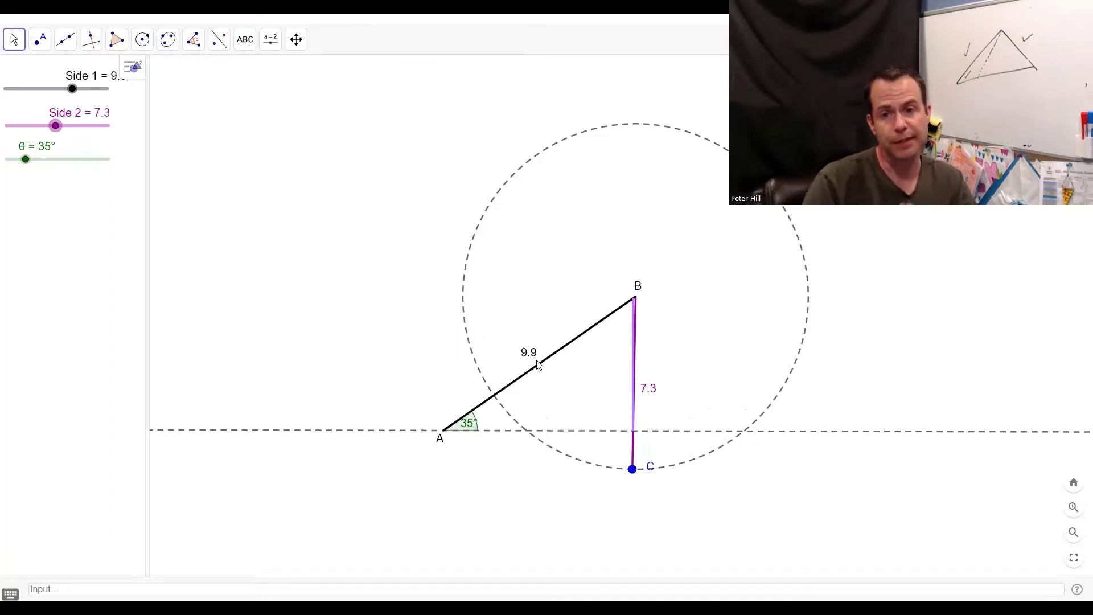
Step: Swing C along the circle to the right-hand baseline crossing, sloping BC away from B
drag(633, 473, 731, 476)
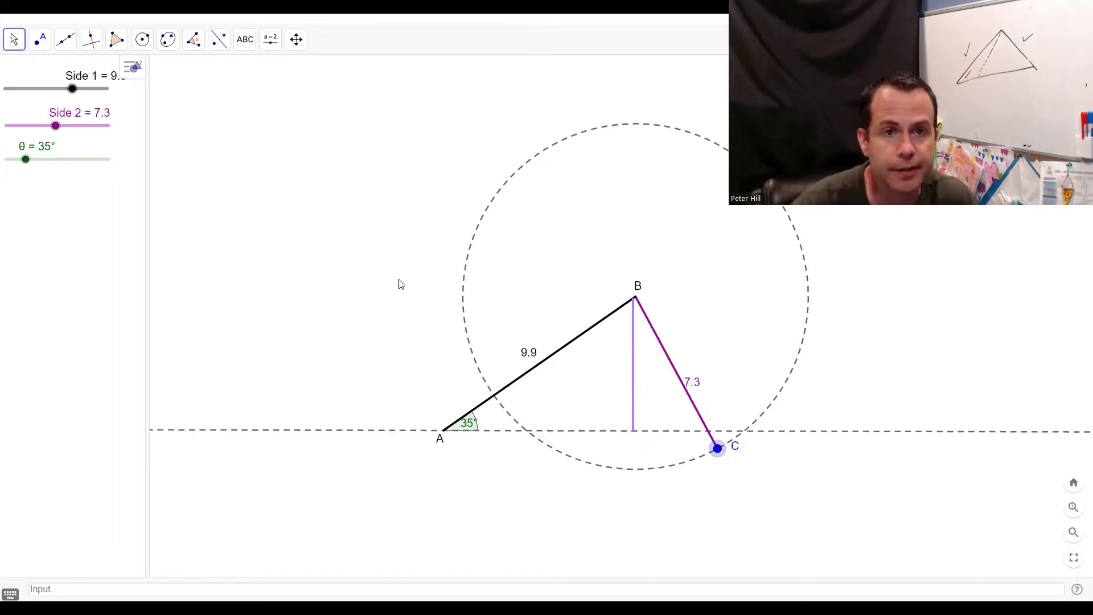
Step: Raise side 2 to 12, drop C onto the baseline, then shrink side 2 to 3.4
drag(60, 129, 78, 136)
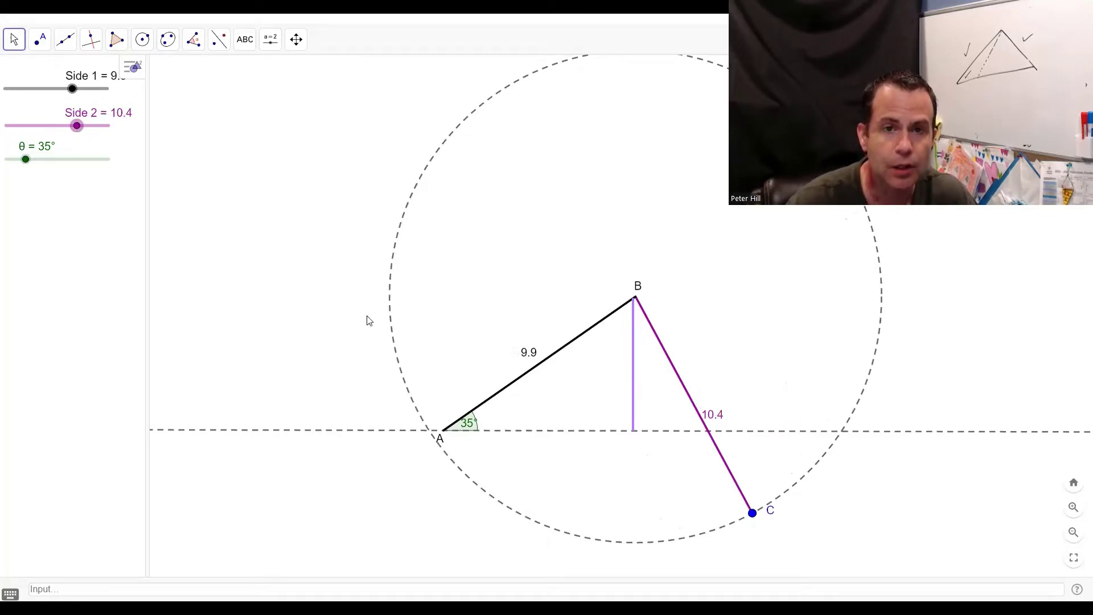
drag(83, 129, 89, 132)
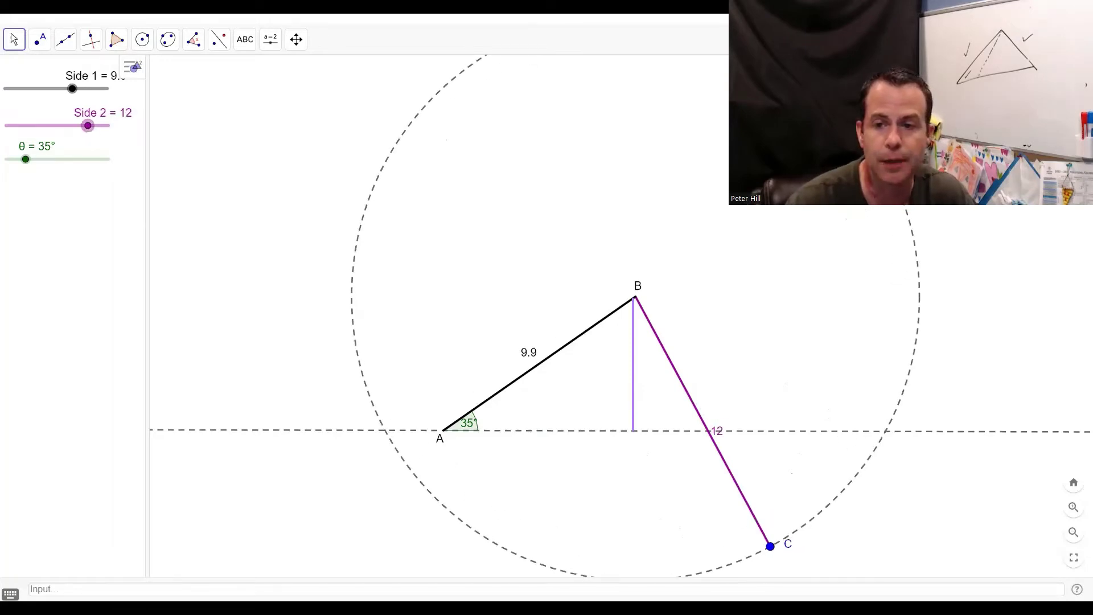
click(770, 547)
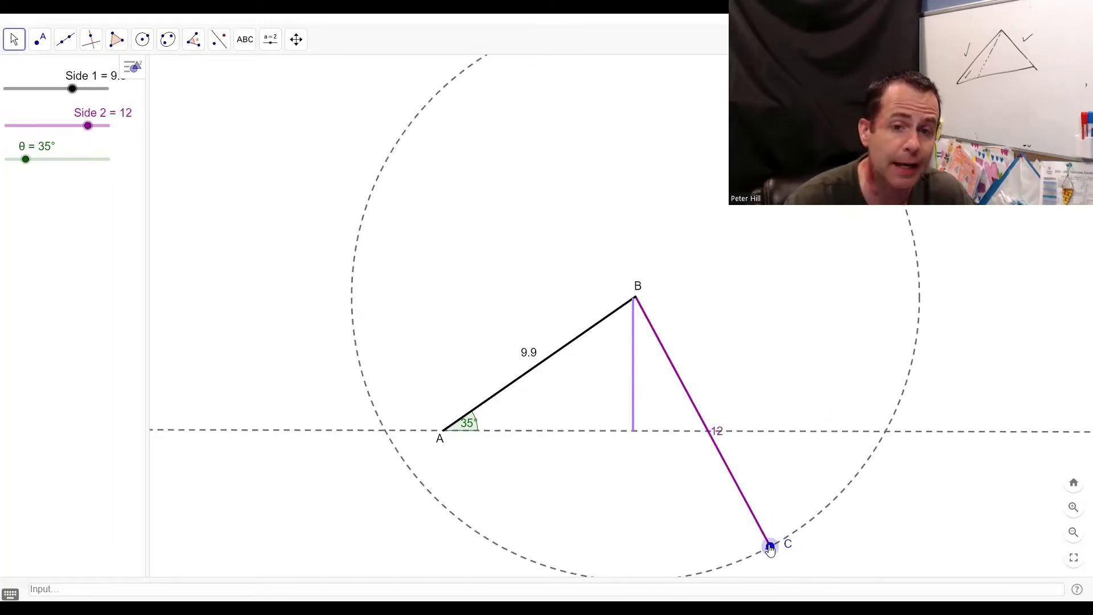
drag(769, 547, 960, 475)
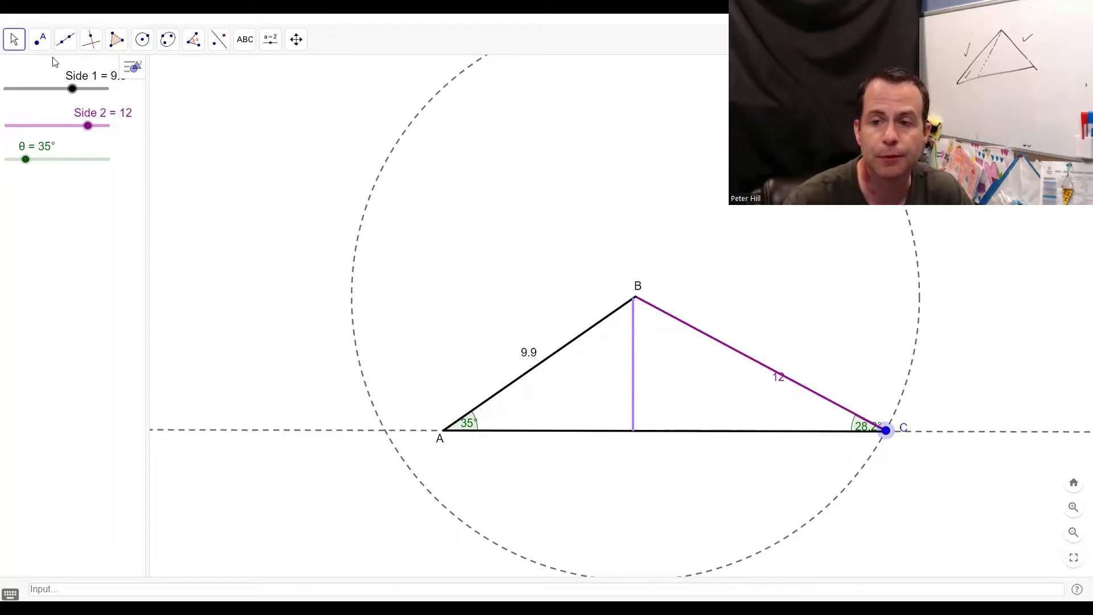
drag(88, 126, 30, 129)
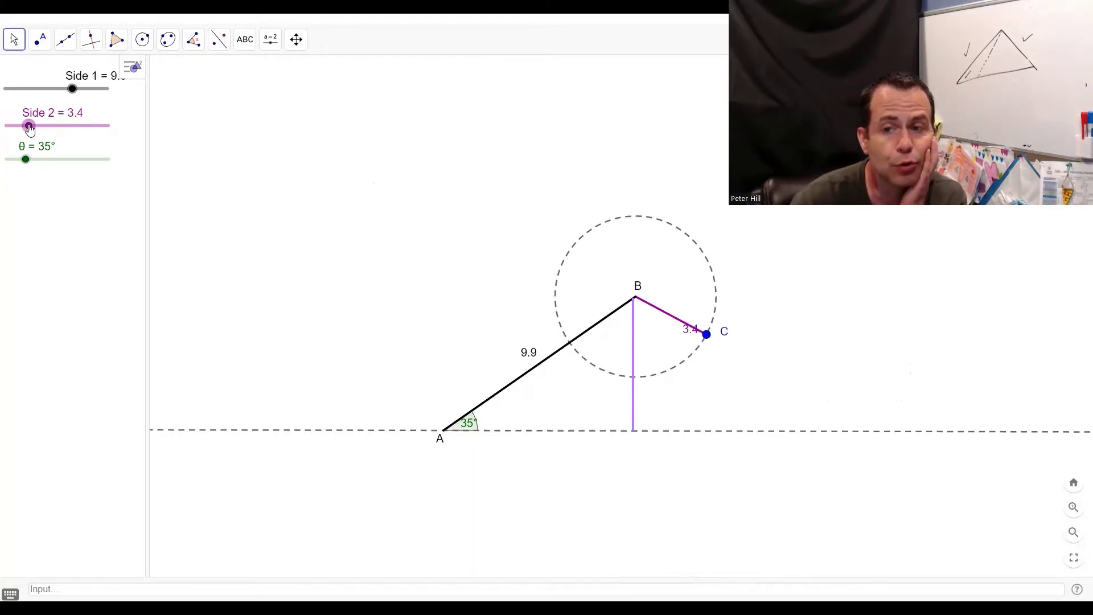
Step: Bring side 2 back to 5.6 on the baseline, then step it up to 8.7
mouse_move(30, 129)
mouse_down()
mouse_move(55, 130)
mouse_move(45, 132)
mouse_up()
drag(751, 358, 637, 446)
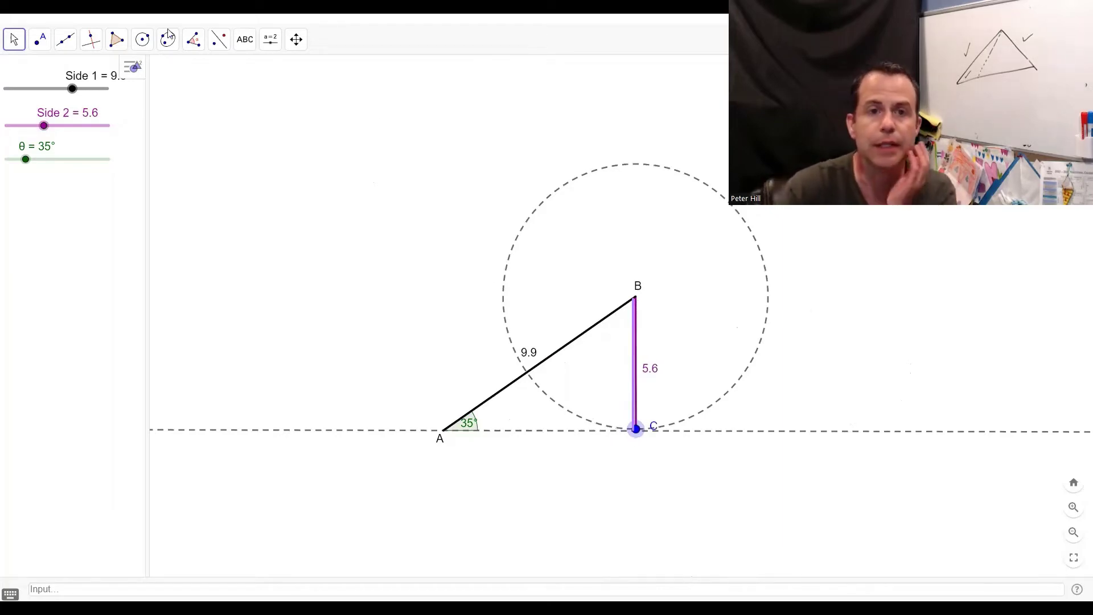
click(47, 135)
key(Right)
key(Right)
key(Right)
key(Right)
key(Right)
key(Right)
key(Right)
key(Right)
key(Right)
key(Right)
key(Right)
key(Right)
key(Right)
key(Right)
key(Right)
key(Right)
key(Right)
key(Right)
key(Right)
key(Right)
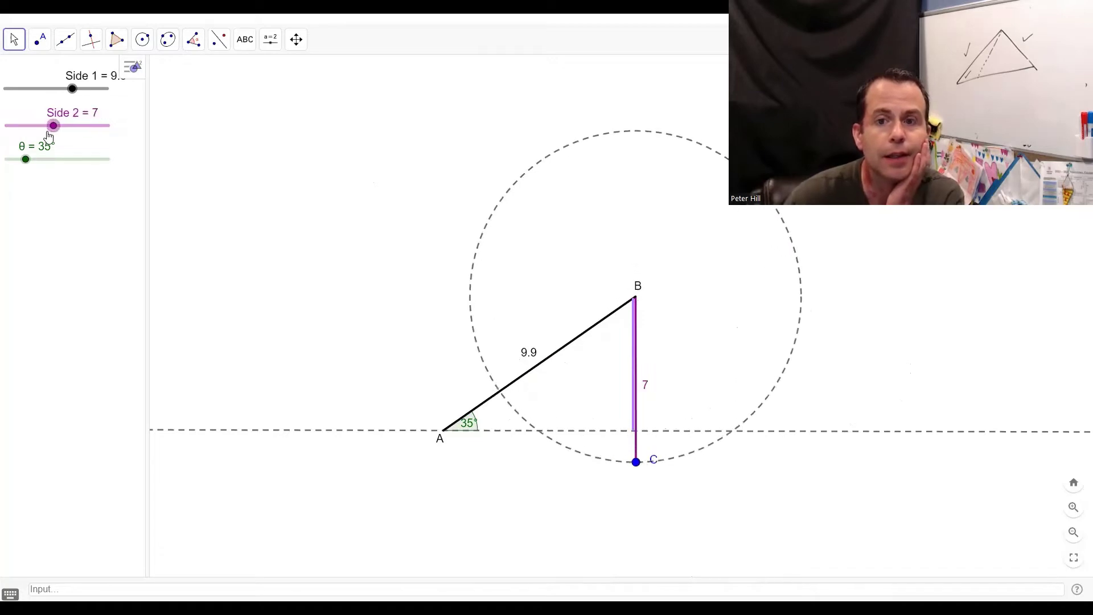
key(Right)
key(Right)
key(Right)
key(Right)
key(Right)
key(Right)
key(Right)
key(Right)
key(Right)
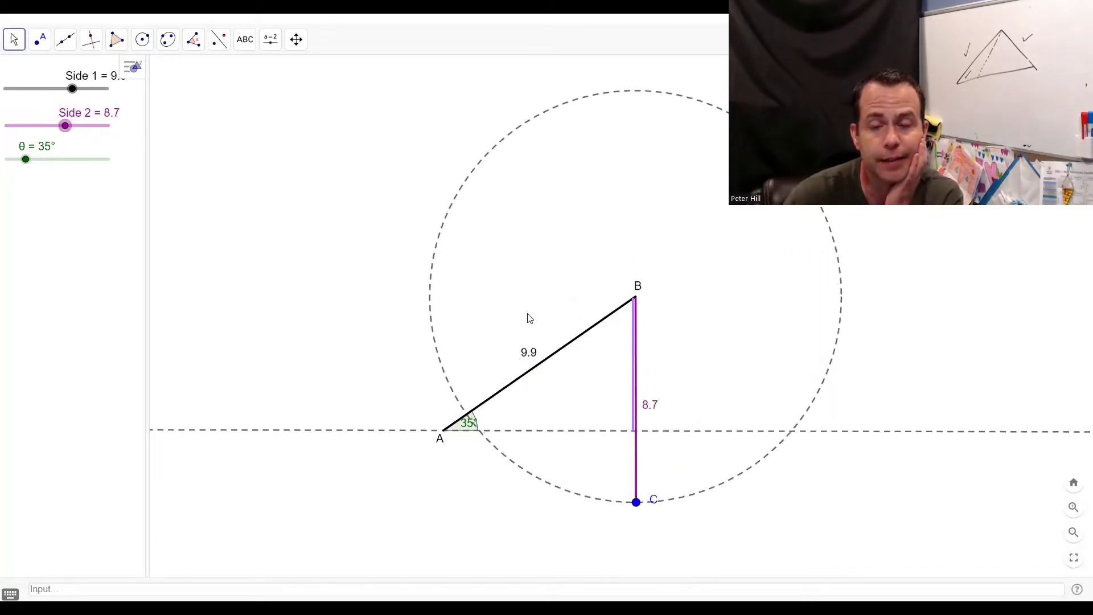
Step: Set side 2 to 11.9 and place C on the baseline, giving a 28.5° angle at C
drag(661, 507, 709, 515)
drag(618, 506, 791, 439)
drag(71, 128, 87, 130)
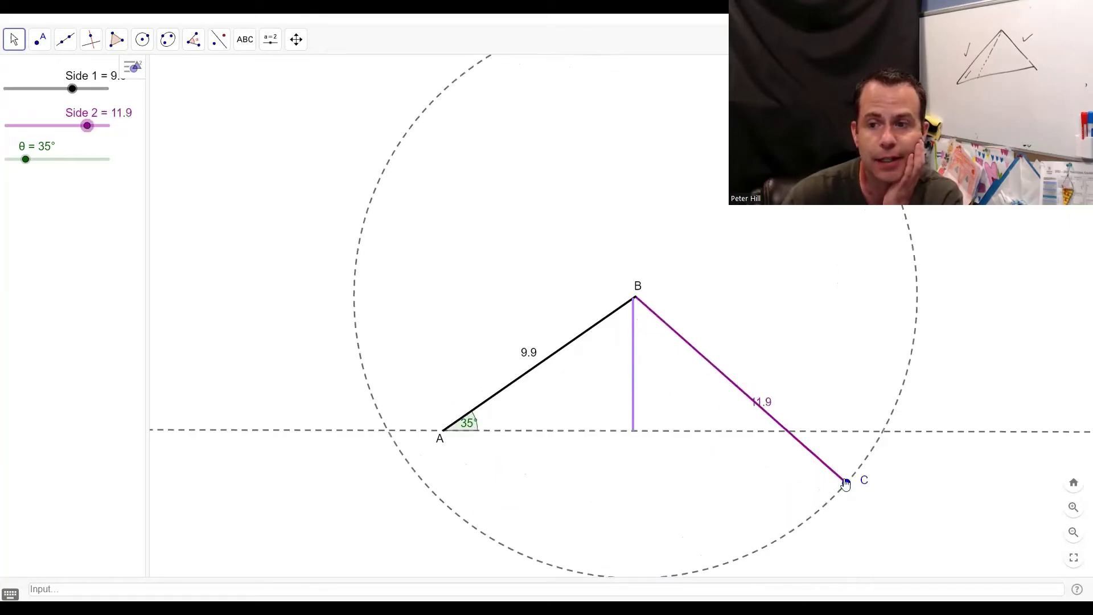
drag(850, 485, 985, 497)
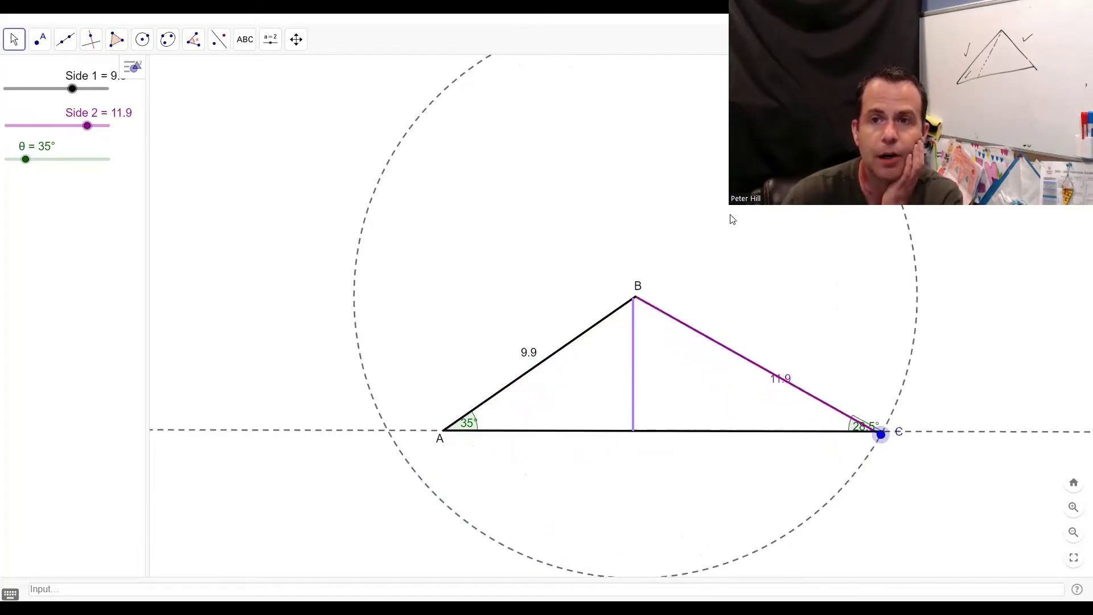